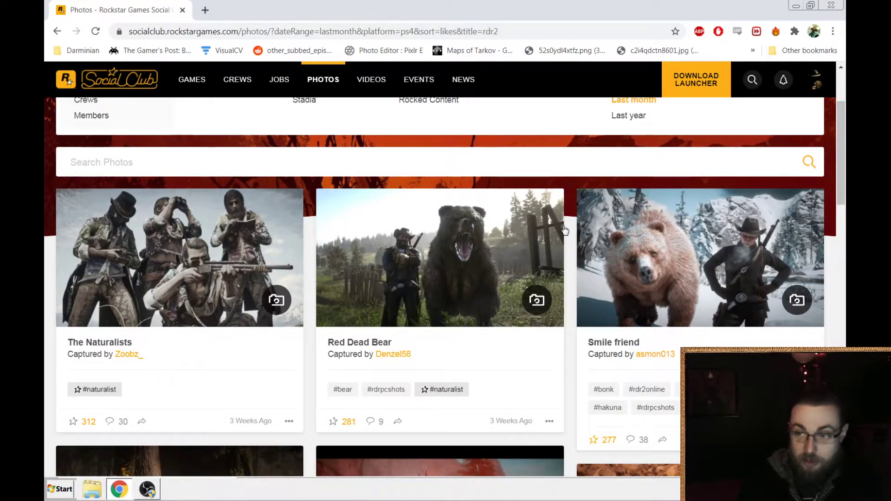
{"action": "scroll", "coordinate": [627, 230], "scroll_direction": "up", "scroll_amount": 2}
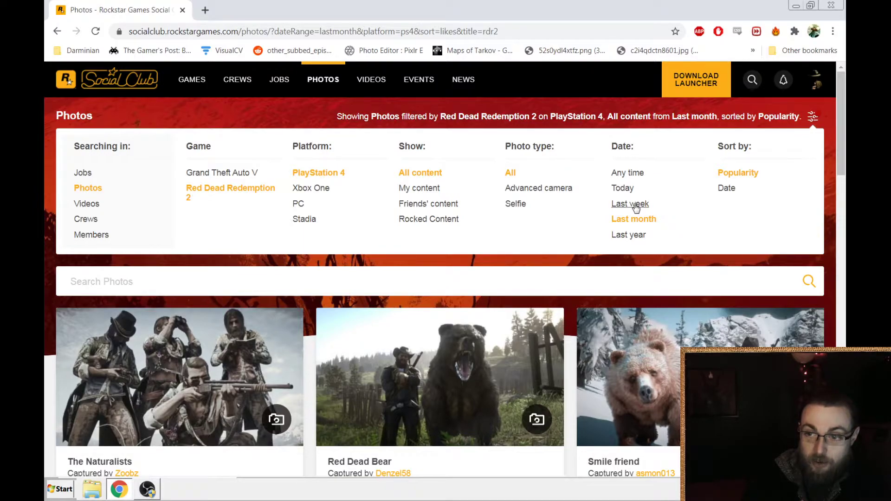
- Switch the Date filter to Last week, then to Last year
{"action": "left_click", "coordinate": [630, 204]}
{"action": "scroll", "coordinate": [631, 359], "scroll_direction": "down", "scroll_amount": 1}
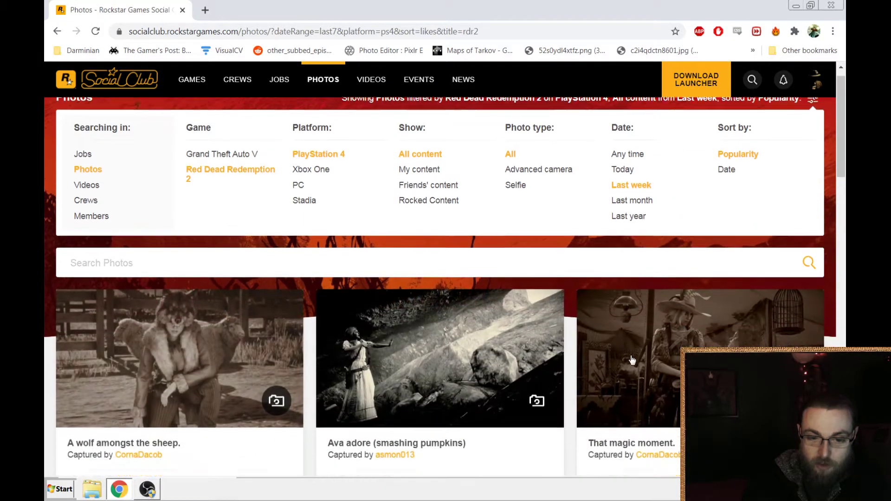
{"action": "scroll", "coordinate": [631, 360], "scroll_direction": "down", "scroll_amount": 3}
{"action": "scroll", "coordinate": [631, 278], "scroll_direction": "up", "scroll_amount": 3}
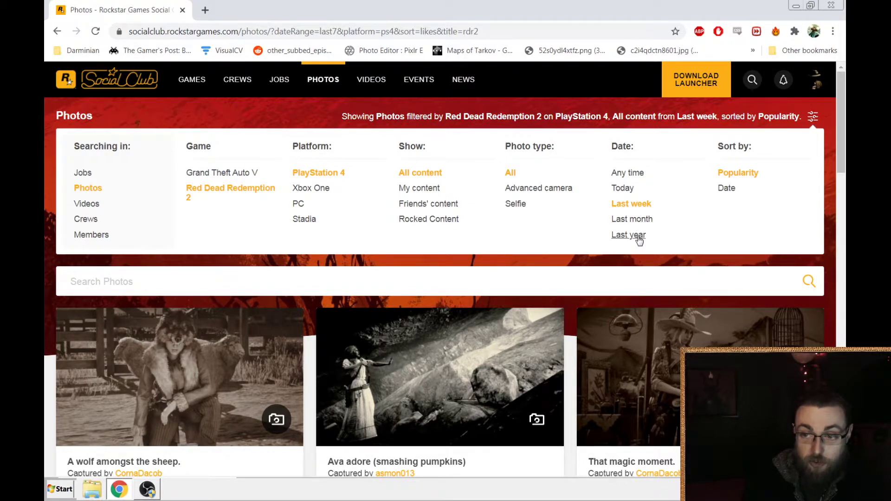
{"action": "left_click", "coordinate": [629, 235]}
{"action": "scroll", "coordinate": [573, 245], "scroll_direction": "down", "scroll_amount": 2}
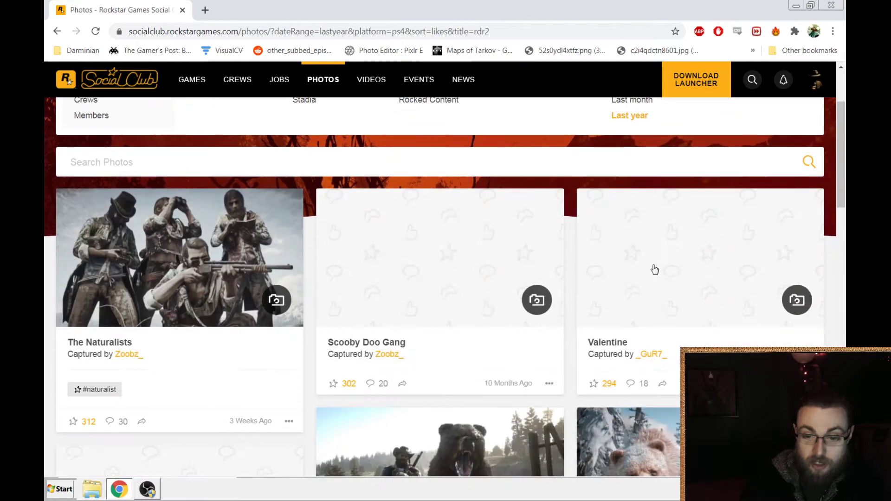
{"action": "scroll", "coordinate": [654, 191], "scroll_direction": "up", "scroll_amount": 2}
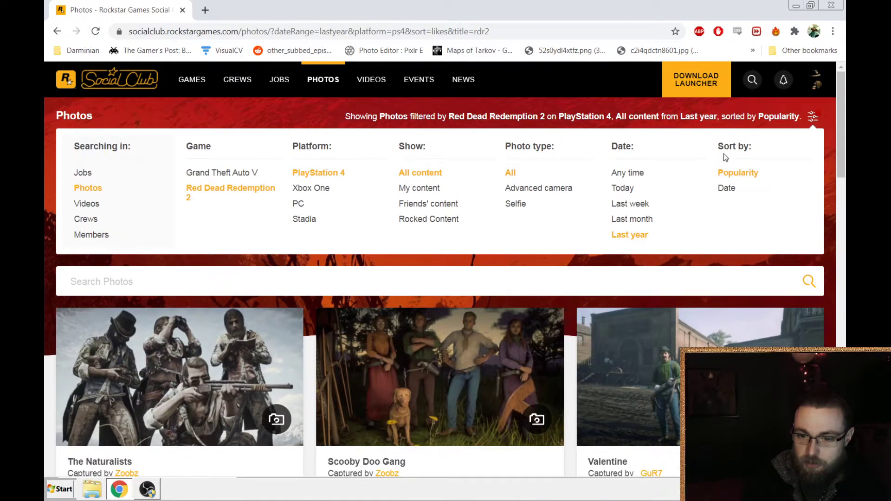
{"action": "scroll", "coordinate": [723, 154], "scroll_direction": "down", "scroll_amount": 2}
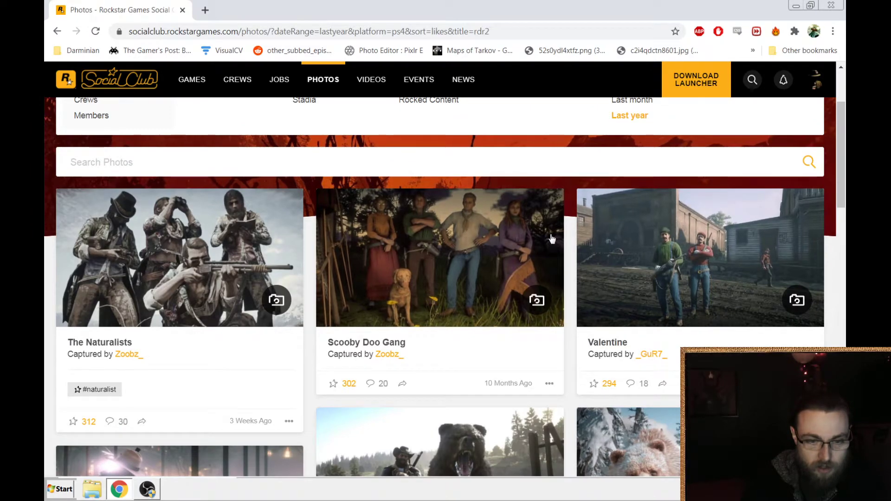
{"action": "scroll", "coordinate": [551, 238], "scroll_direction": "down", "scroll_amount": 3}
{"action": "scroll", "coordinate": [557, 223], "scroll_direction": "down", "scroll_amount": 2}
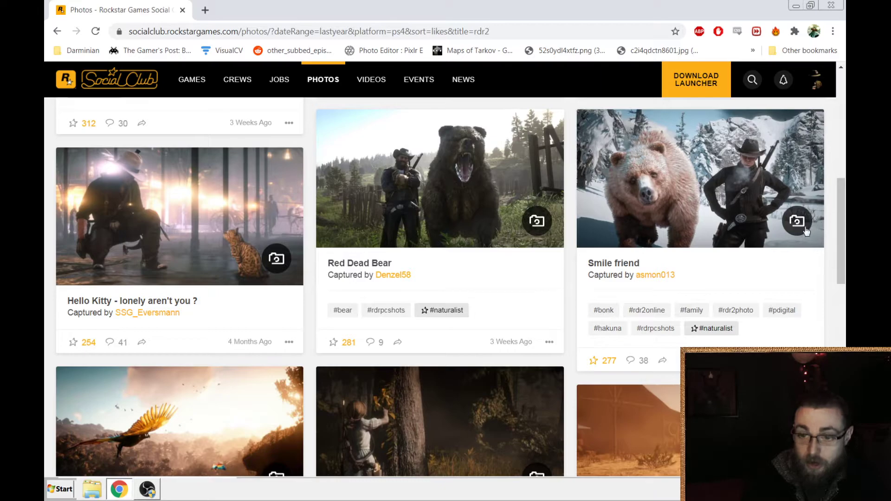
{"action": "scroll", "coordinate": [808, 230], "scroll_direction": "down", "scroll_amount": 2}
{"action": "scroll", "coordinate": [801, 230], "scroll_direction": "down", "scroll_amount": 2}
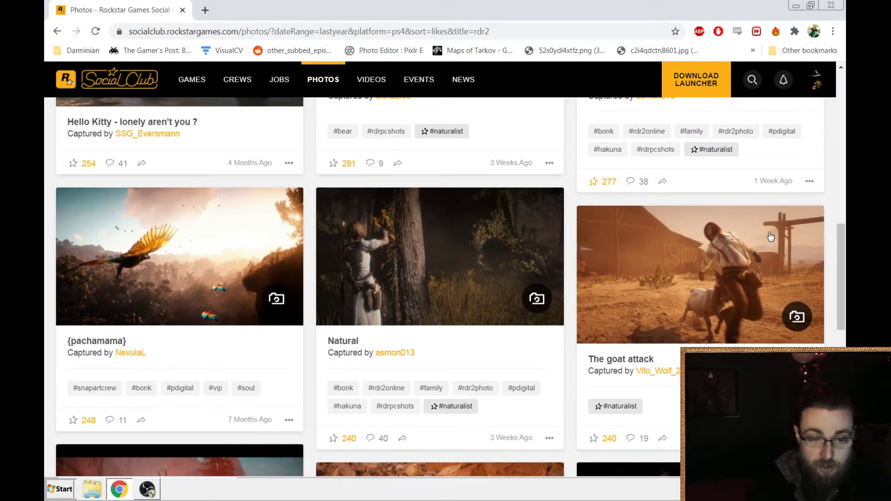
{"action": "scroll", "coordinate": [771, 237], "scroll_direction": "down", "scroll_amount": 2}
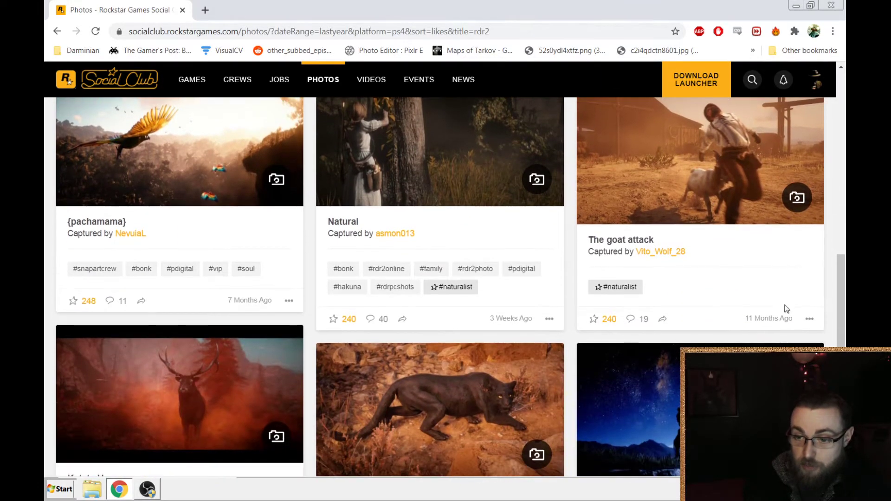
- Like the {pachamama}, Katata Haze, Legendary Sapa Cougar, PRANCING, snowy white horse and Horseshoe Overlook photos
{"action": "left_click", "coordinate": [72, 302]}
{"action": "scroll", "coordinate": [275, 309], "scroll_direction": "down", "scroll_amount": 2}
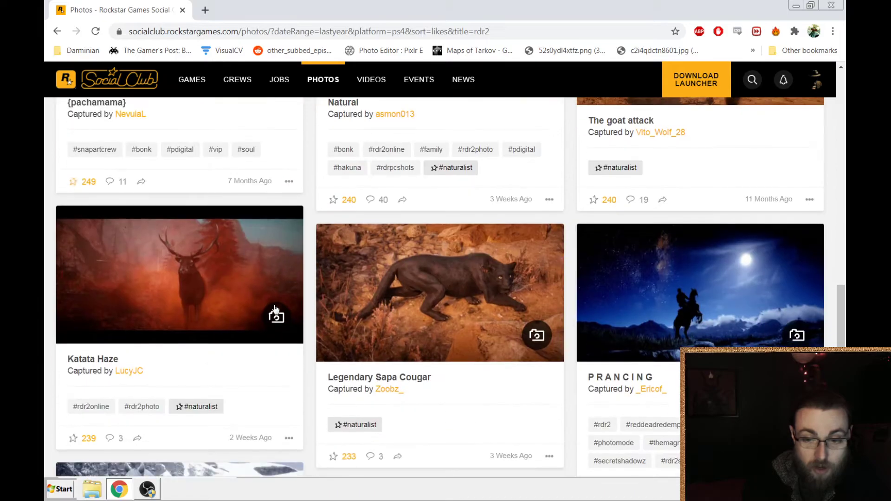
{"action": "left_click", "coordinate": [72, 439]}
{"action": "left_click", "coordinate": [334, 457]}
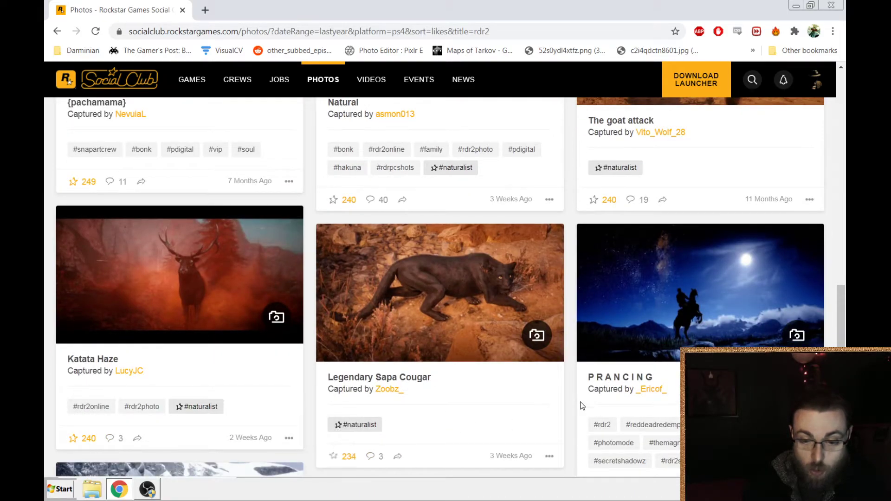
{"action": "scroll", "coordinate": [655, 366], "scroll_direction": "down", "scroll_amount": 3}
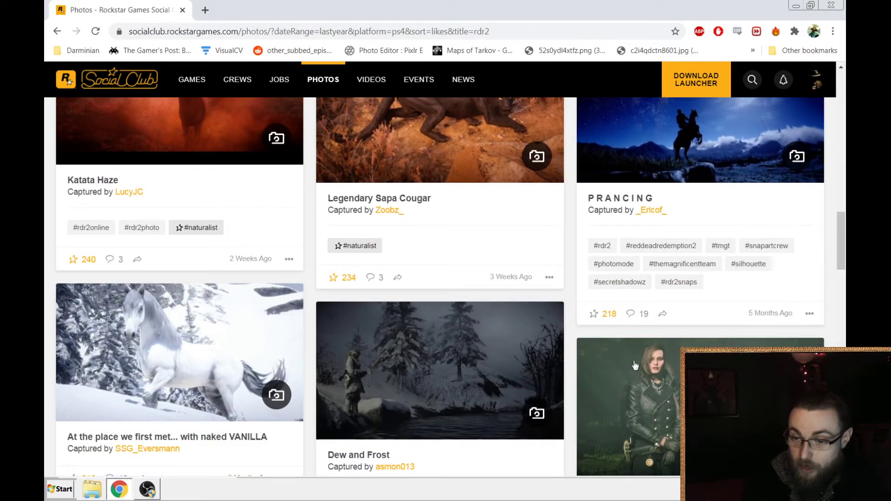
{"action": "left_click", "coordinate": [593, 317]}
{"action": "scroll", "coordinate": [766, 314], "scroll_direction": "up", "scroll_amount": 3}
{"action": "scroll", "coordinate": [804, 283], "scroll_direction": "down", "scroll_amount": 4}
{"action": "scroll", "coordinate": [508, 306], "scroll_direction": "down", "scroll_amount": 1}
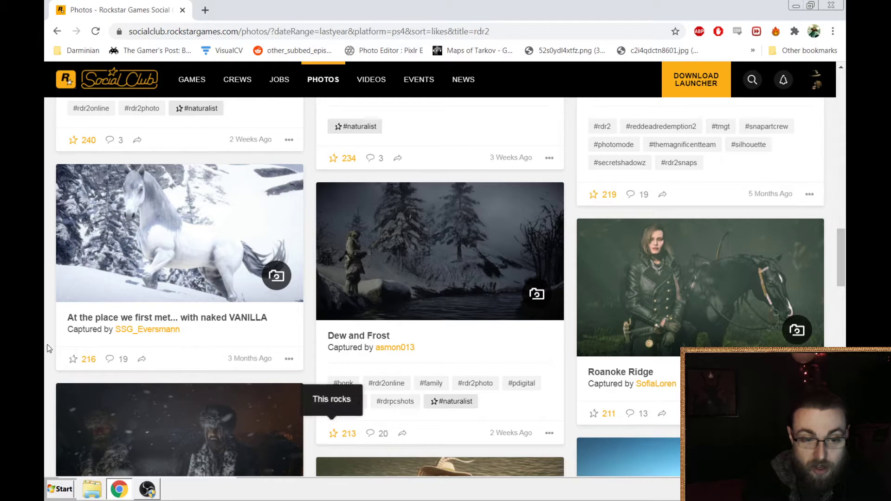
{"action": "left_click", "coordinate": [74, 359]}
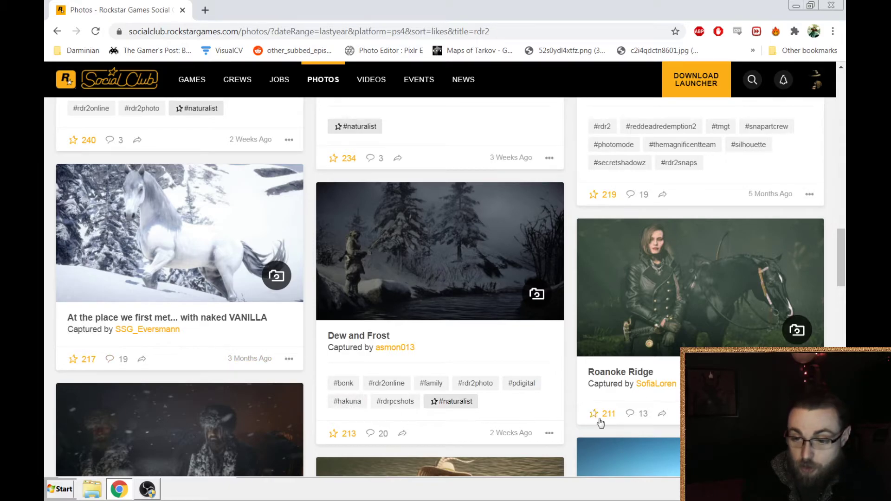
{"action": "scroll", "coordinate": [592, 213], "scroll_direction": "down", "scroll_amount": 1}
{"action": "scroll", "coordinate": [591, 212], "scroll_direction": "down", "scroll_amount": 2}
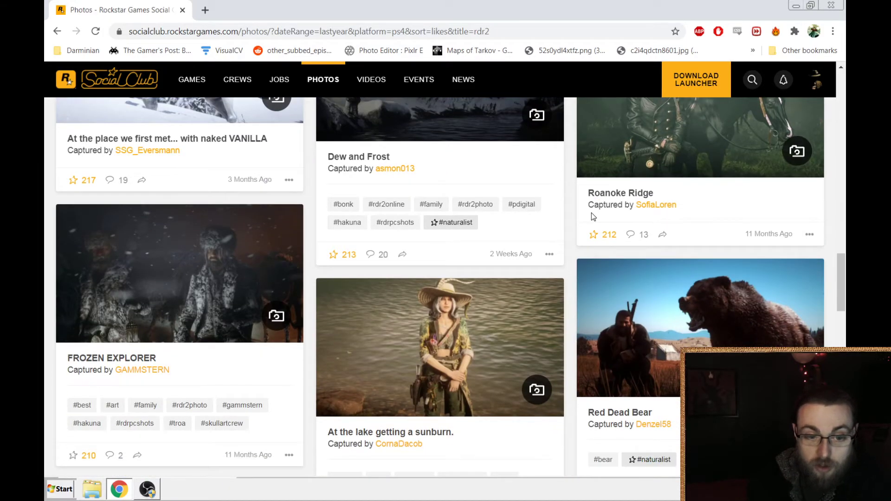
{"action": "scroll", "coordinate": [591, 212], "scroll_direction": "down", "scroll_amount": 1}
{"action": "scroll", "coordinate": [591, 213], "scroll_direction": "down", "scroll_amount": 1}
{"action": "scroll", "coordinate": [627, 195], "scroll_direction": "down", "scroll_amount": 2}
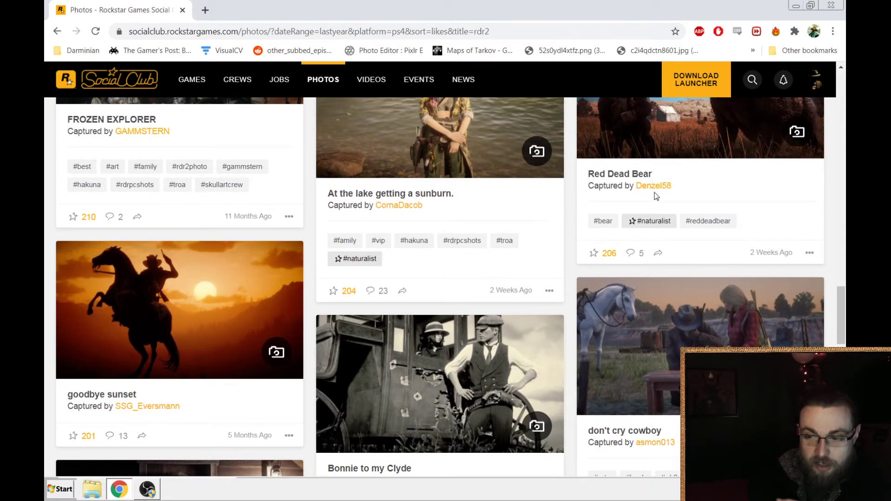
{"action": "scroll", "coordinate": [757, 181], "scroll_direction": "down", "scroll_amount": 1}
{"action": "scroll", "coordinate": [757, 181], "scroll_direction": "down", "scroll_amount": 1}
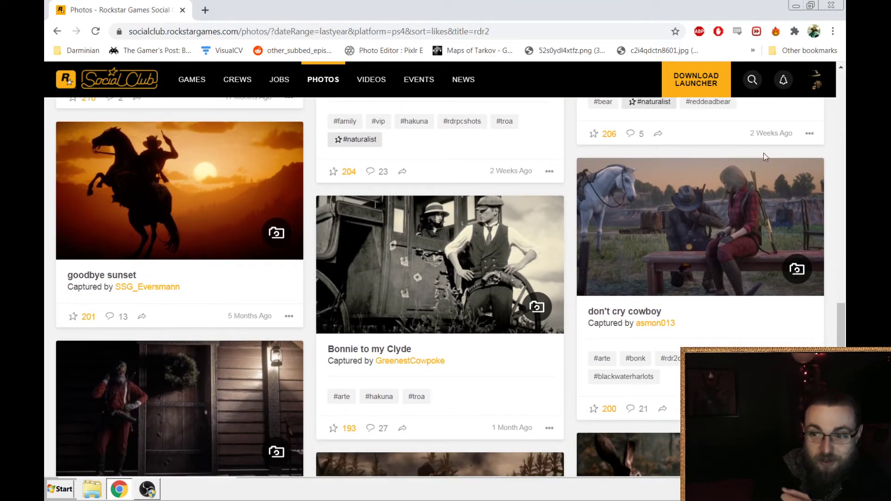
{"action": "scroll", "coordinate": [766, 160], "scroll_direction": "down", "scroll_amount": 1}
{"action": "scroll", "coordinate": [803, 218], "scroll_direction": "down", "scroll_amount": 2}
{"action": "scroll", "coordinate": [811, 244], "scroll_direction": "down", "scroll_amount": 1}
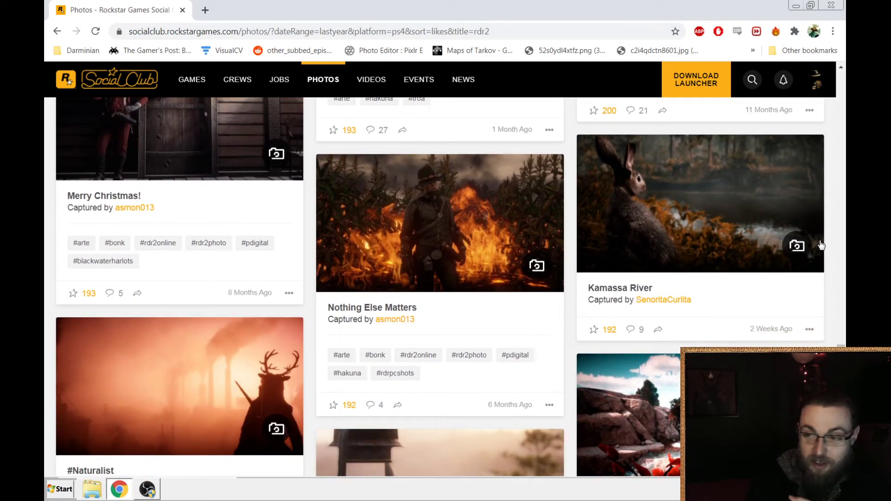
{"action": "scroll", "coordinate": [836, 285], "scroll_direction": "down", "scroll_amount": 2}
{"action": "scroll", "coordinate": [843, 299], "scroll_direction": "down", "scroll_amount": 1}
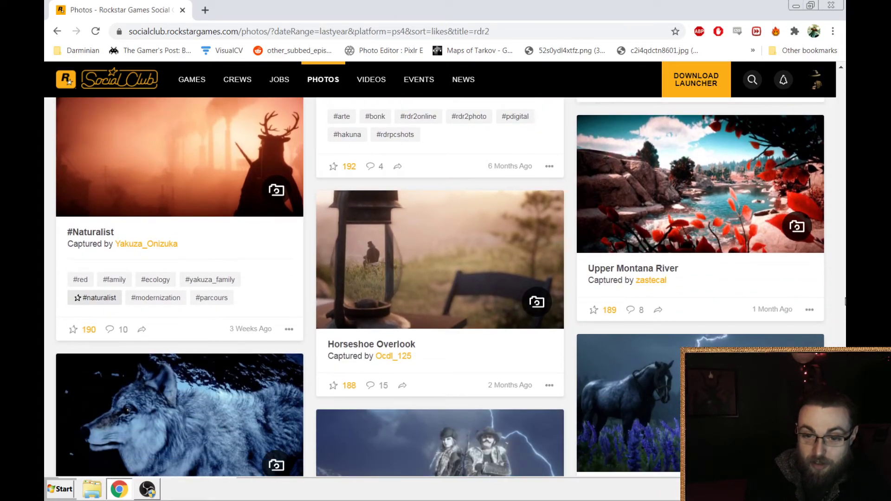
{"action": "left_click", "coordinate": [333, 385]}
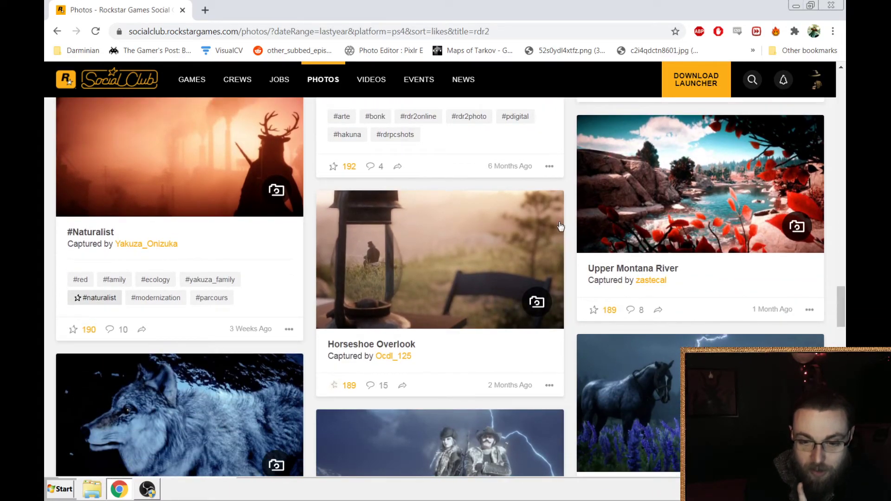
{"action": "scroll", "coordinate": [550, 219], "scroll_direction": "down", "scroll_amount": 3}
{"action": "scroll", "coordinate": [835, 259], "scroll_direction": "down", "scroll_amount": 2}
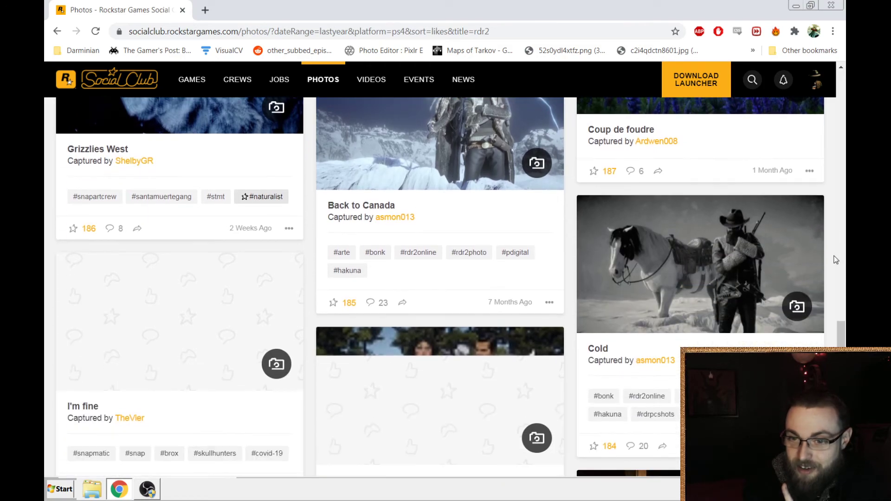